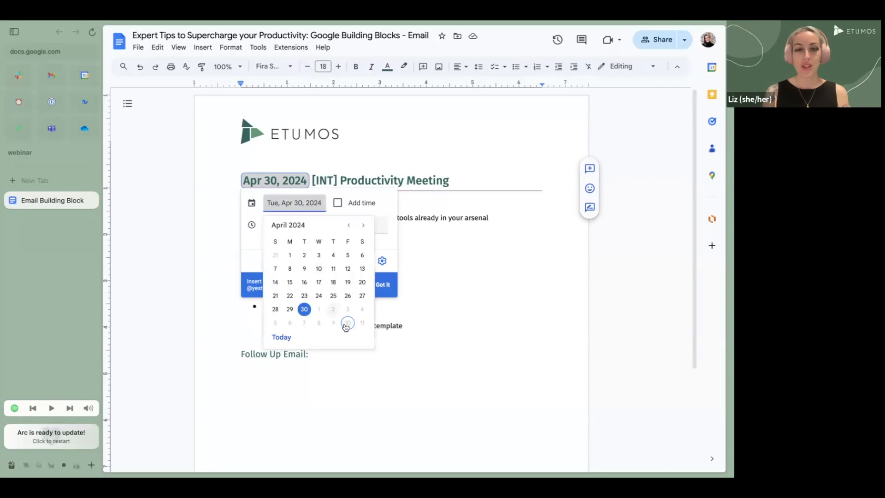
Set the heading's date chip to May 10, 2024, then move to the empty line under Follow Up Email
left_click(349, 323)
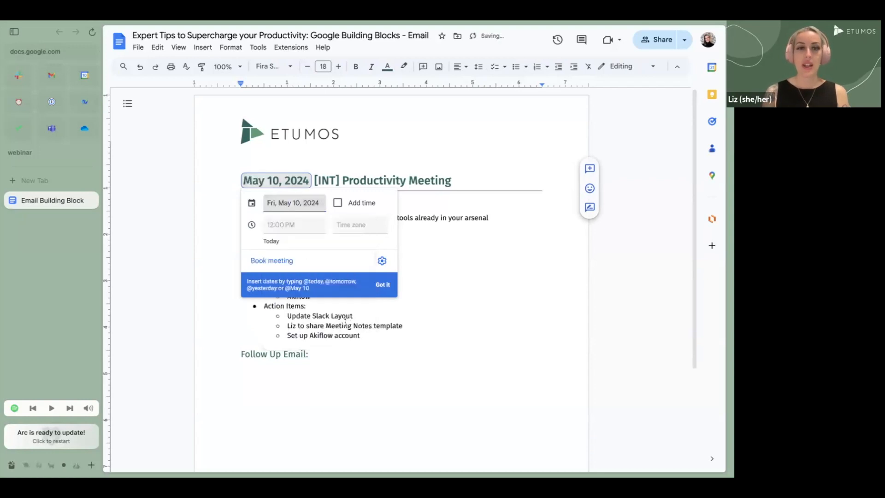
left_click(443, 199)
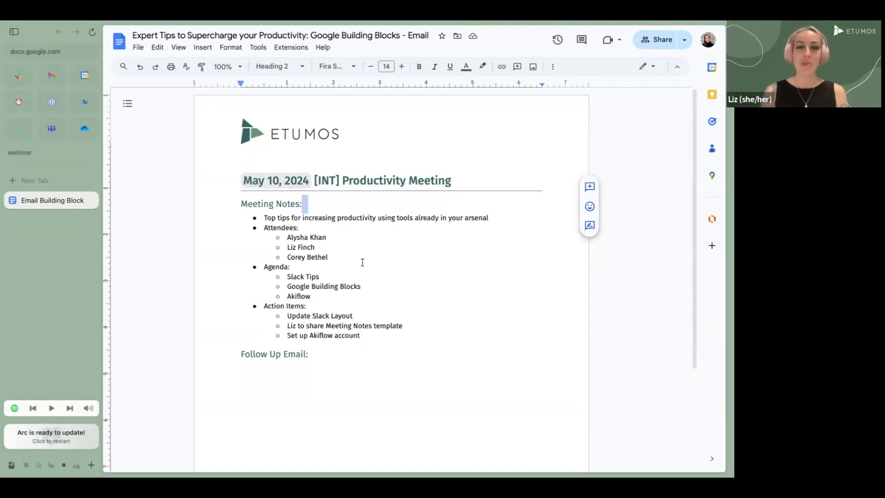
left_click(287, 372)
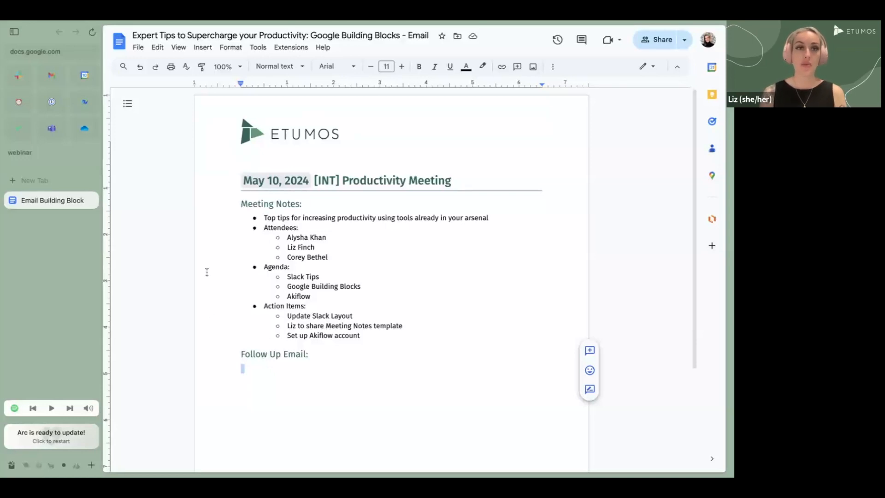
Insert an Email draft building block under Follow Up Email
left_click(203, 48)
mouse_move(296, 213)
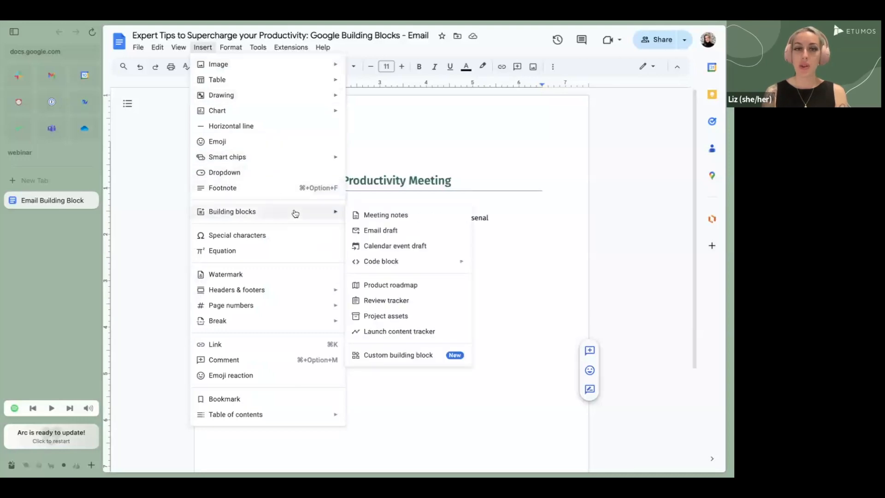
left_click(405, 230)
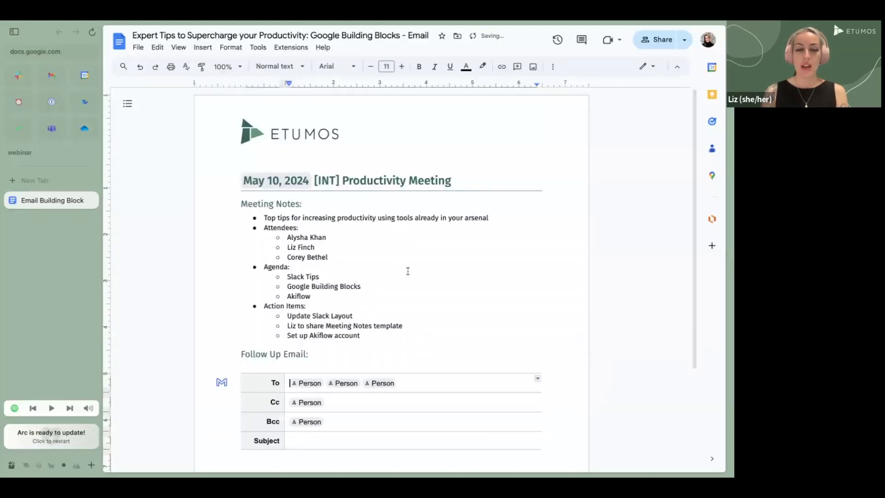
scroll(408, 272, "down", 3)
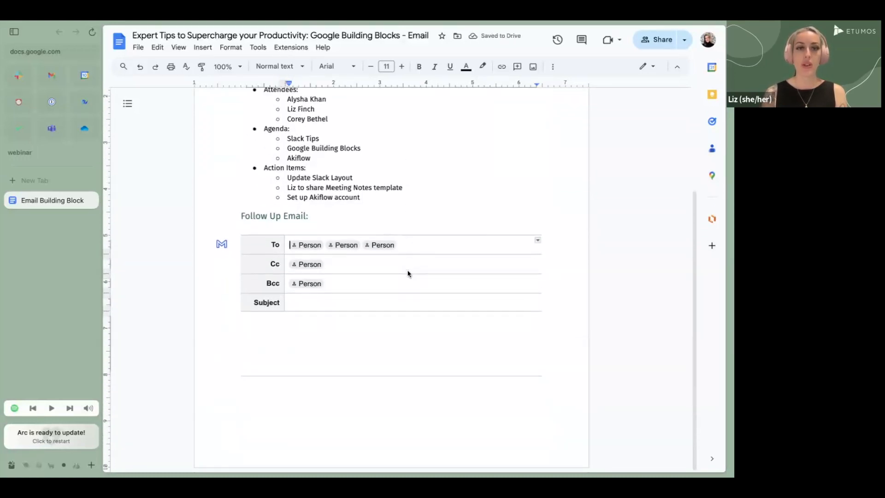
Delete the placeholder Person chips from the Bcc, Cc and To rows
left_click(340, 246)
left_click(432, 243)
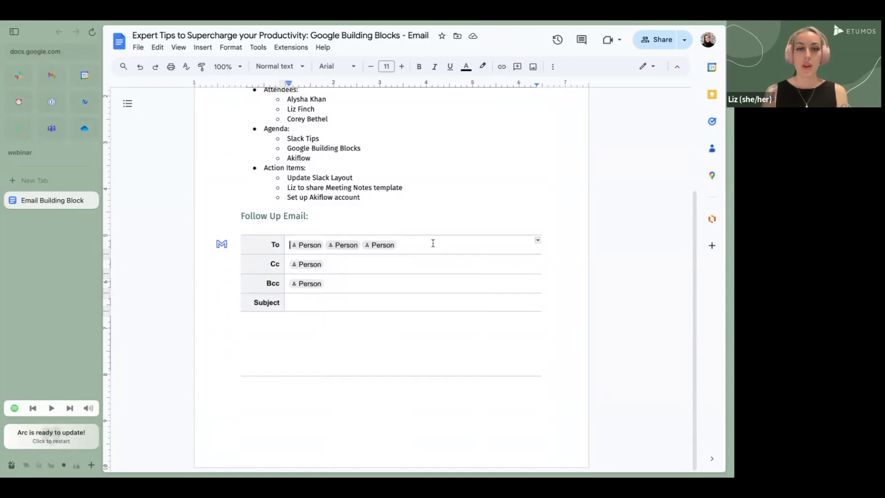
left_click(397, 286)
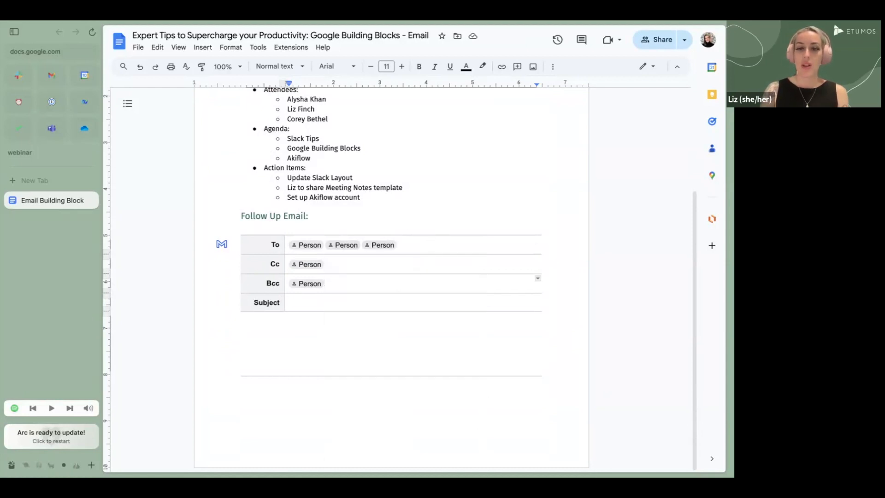
key("BackSpace")
left_click(395, 264)
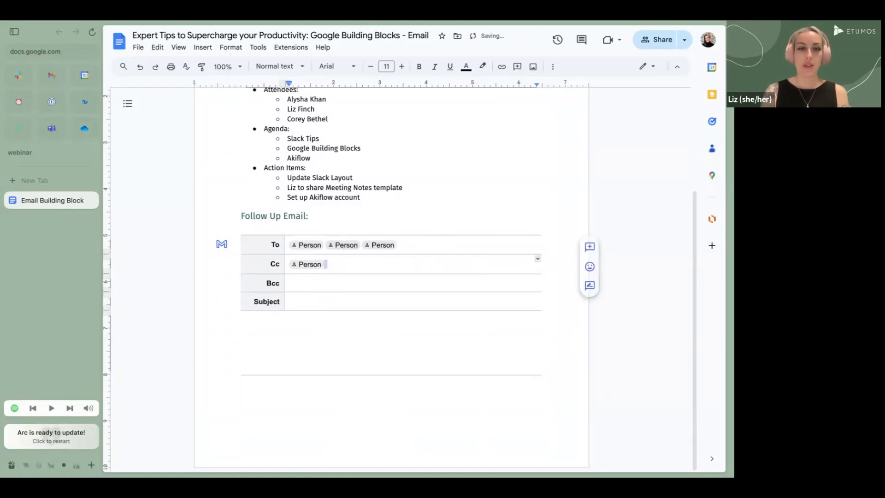
key("BackSpace")
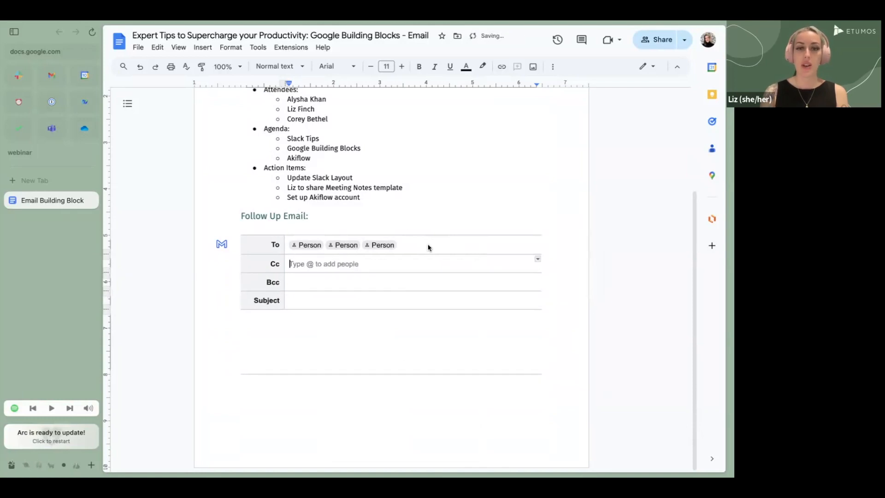
left_click(449, 245)
key("BackSpace")
key("BackSpace")
key("BackSpace")
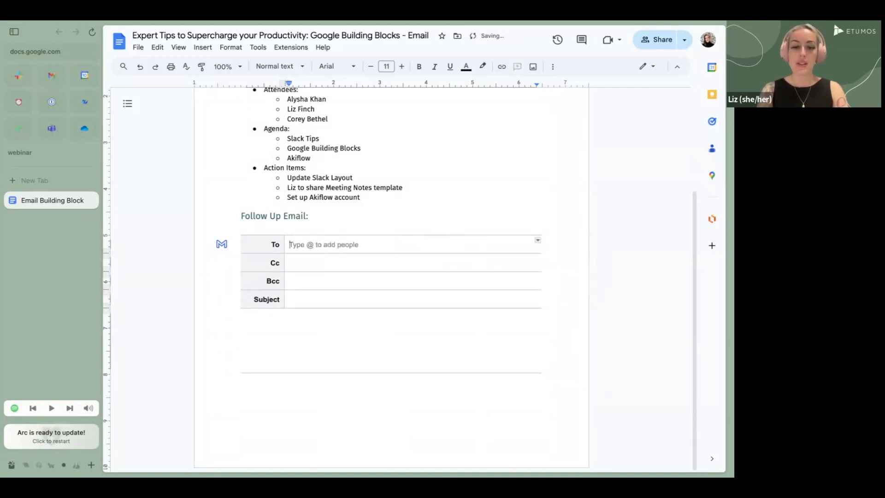
Add four meeting attendees as To recipients, including one typed e-mail address
type("@")
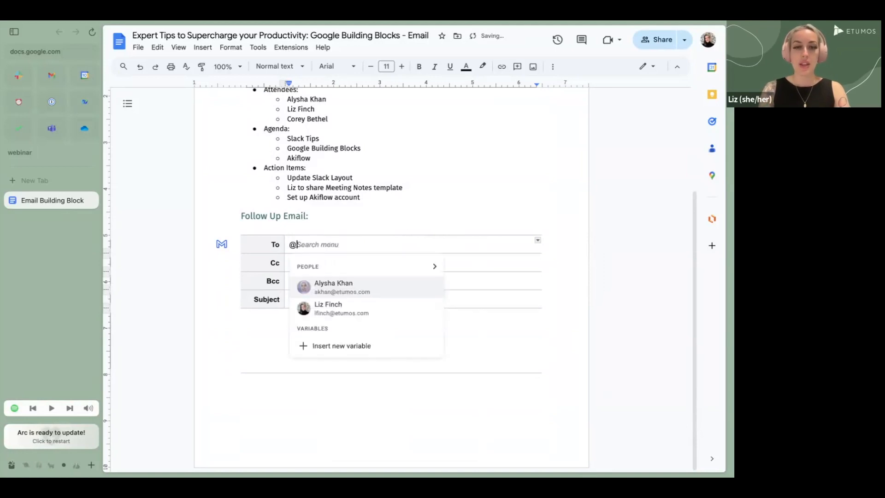
left_click(383, 286)
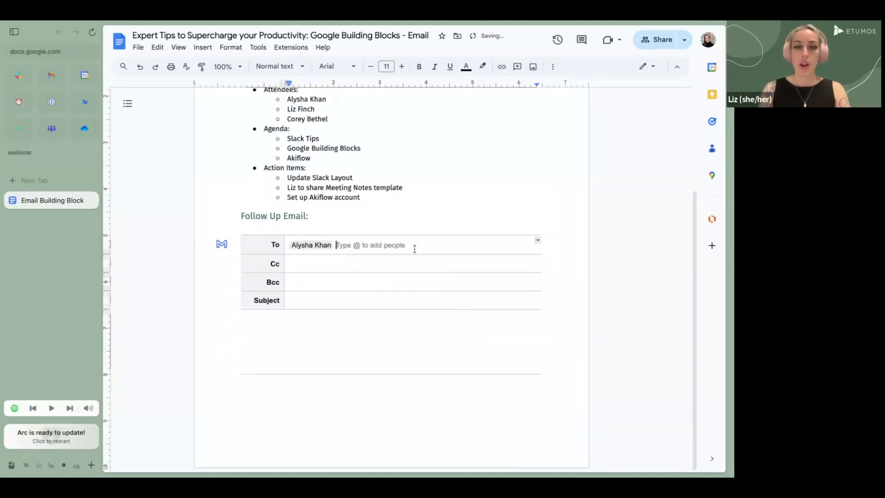
type("@corey")
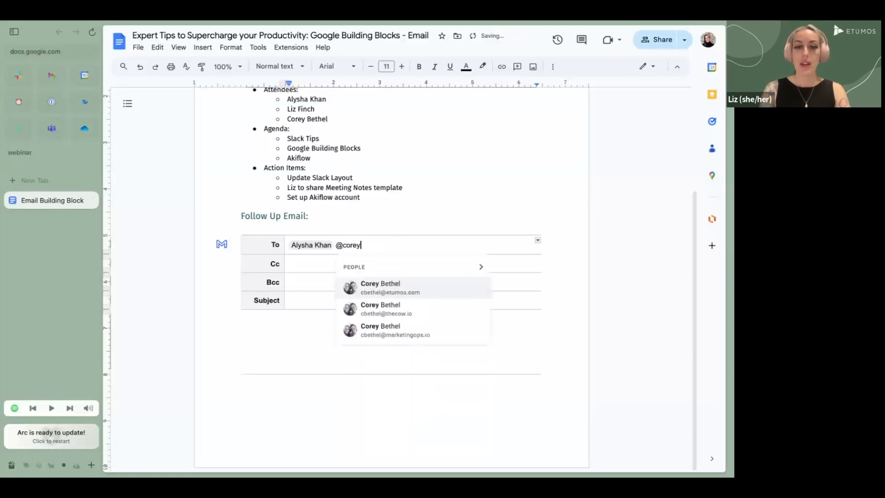
key("Return")
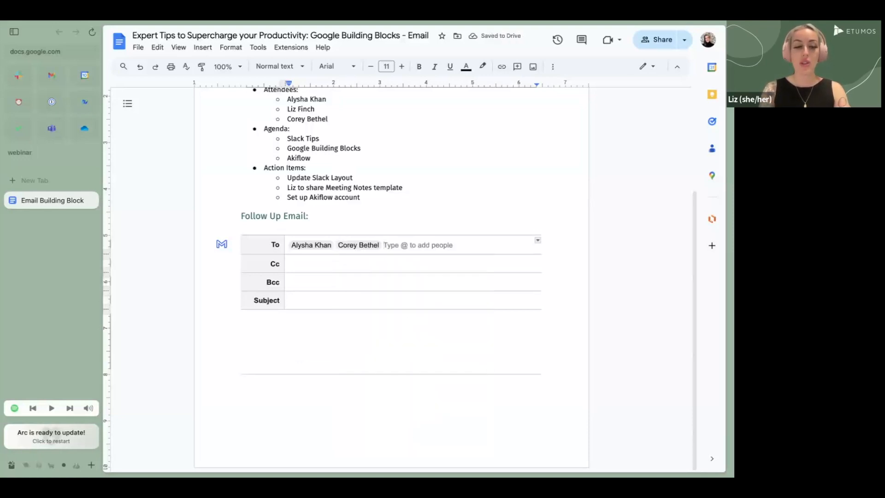
type("@")
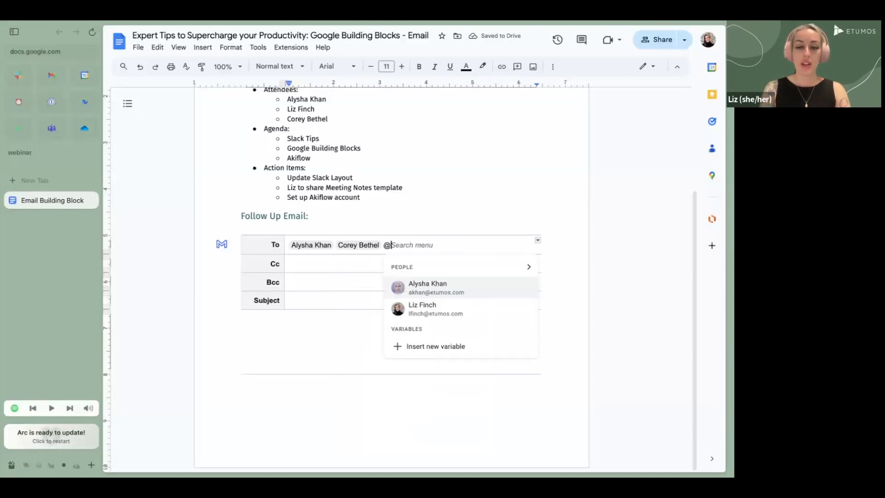
type("liz")
left_click(423, 285)
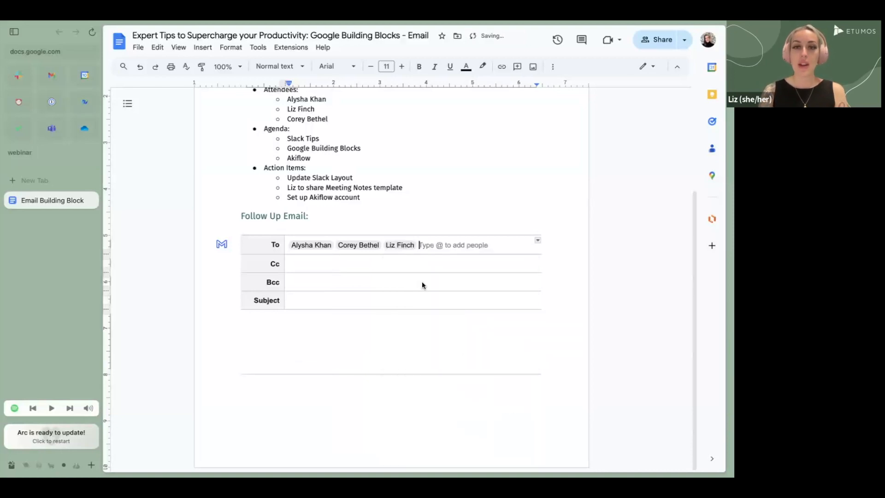
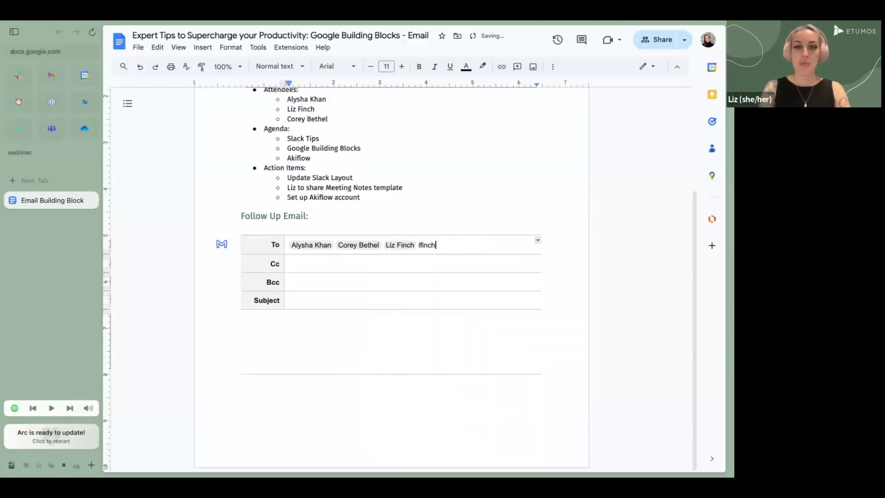
key("Return")
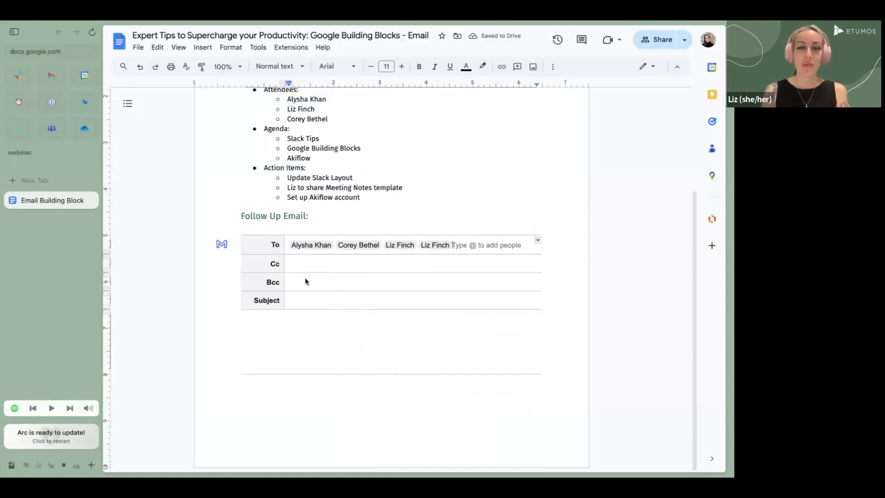
Enter the subject 'Follow Up 5/10' in the email draft
left_click(290, 301)
type("Follow Up")
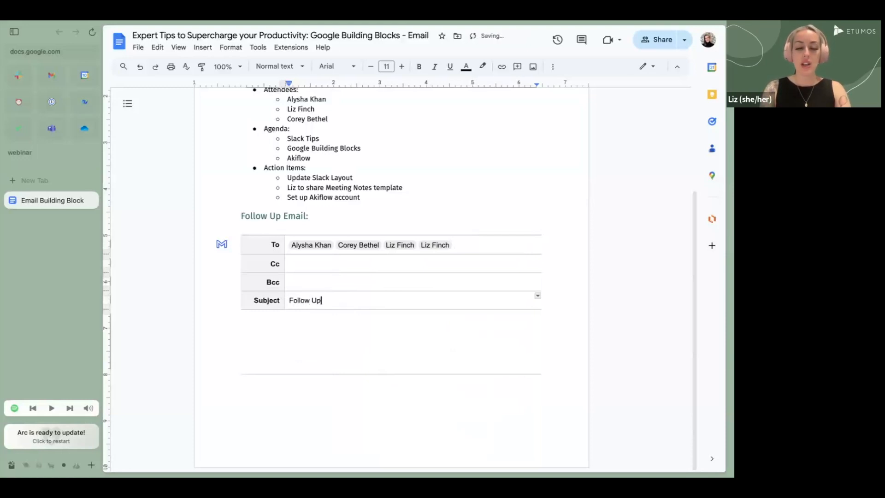
type(" 5/10")
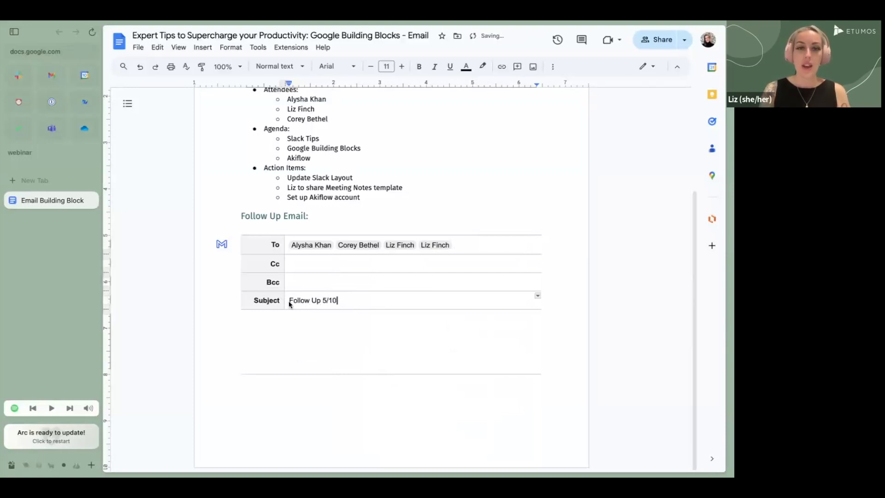
left_click(274, 339)
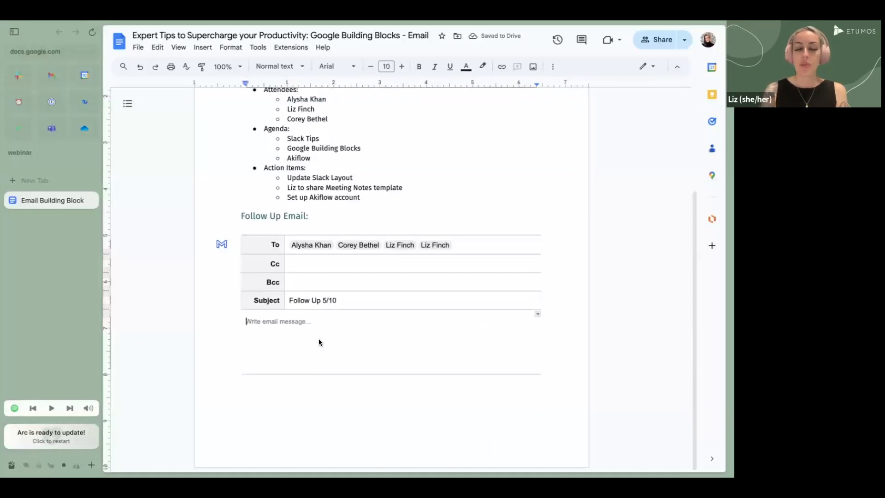
Select the meeting notes from Meeting Notes through the 'Set up Akiflow account' action item
scroll(402, 242, "up", 2)
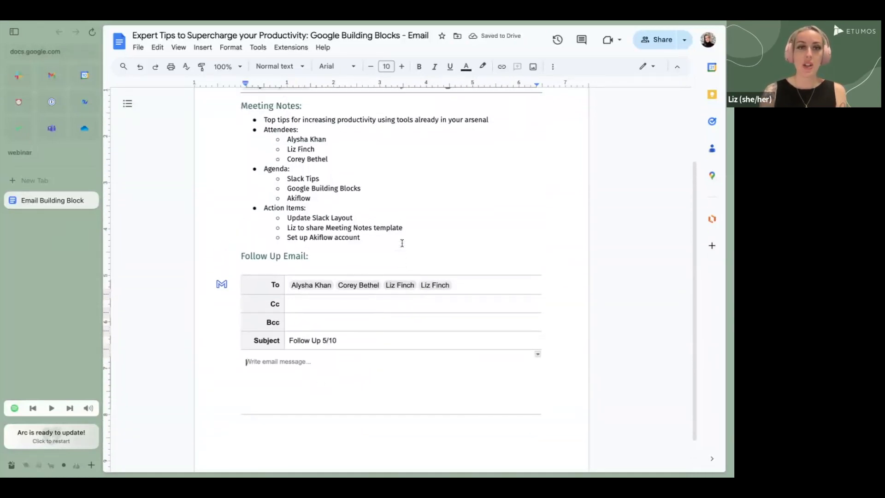
left_click(364, 261)
left_click_drag(364, 260, 233, 135)
key("ctrl+c")
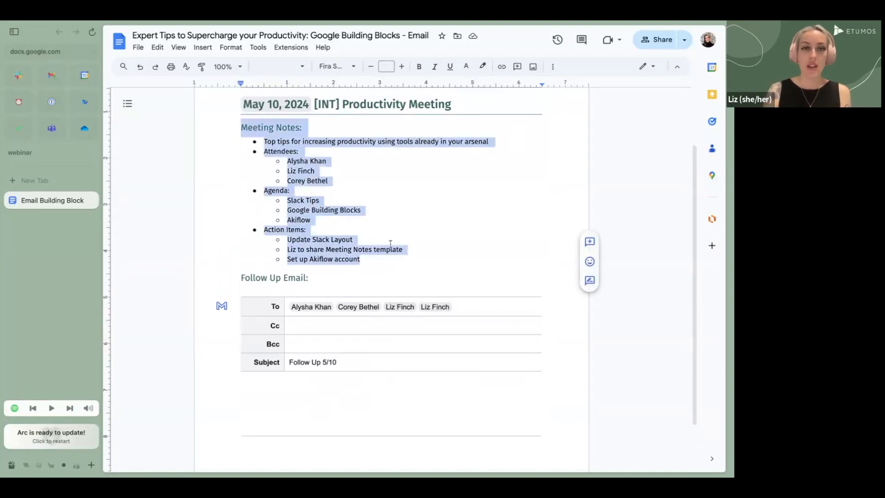
Paste the copied meeting notes into the email draft's body under Subject
scroll(401, 264, "down", 2)
left_click(300, 325)
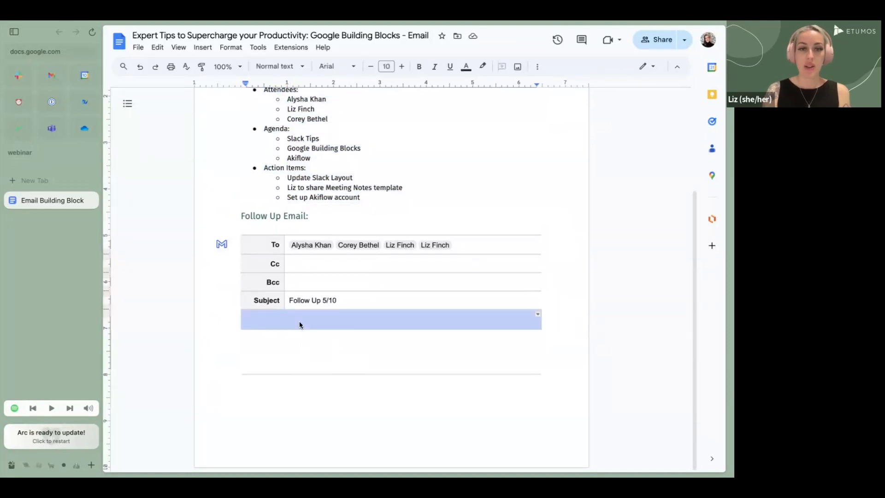
left_click(300, 325)
key("ctrl+v")
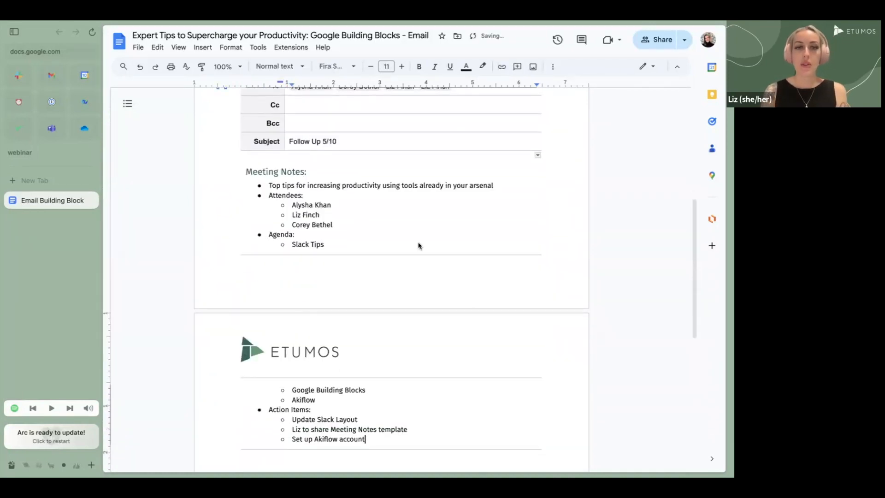
scroll(417, 239, "up", 2)
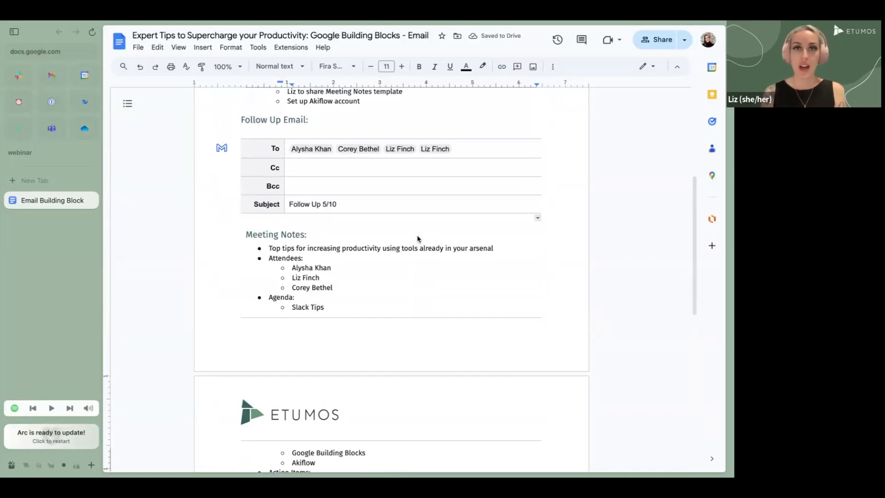
scroll(405, 272, "down", 2)
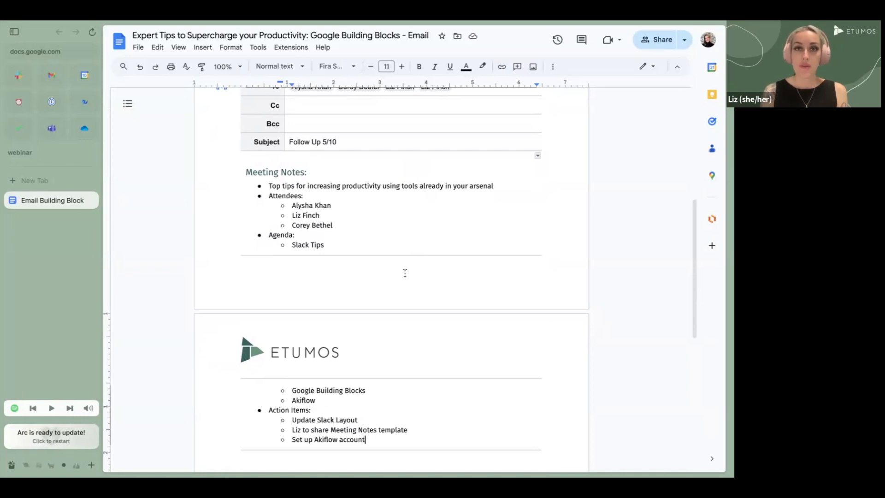
Comment 'hey please add your notes' on the first attendee's name in the email notes
left_click_drag(331, 206, 293, 207)
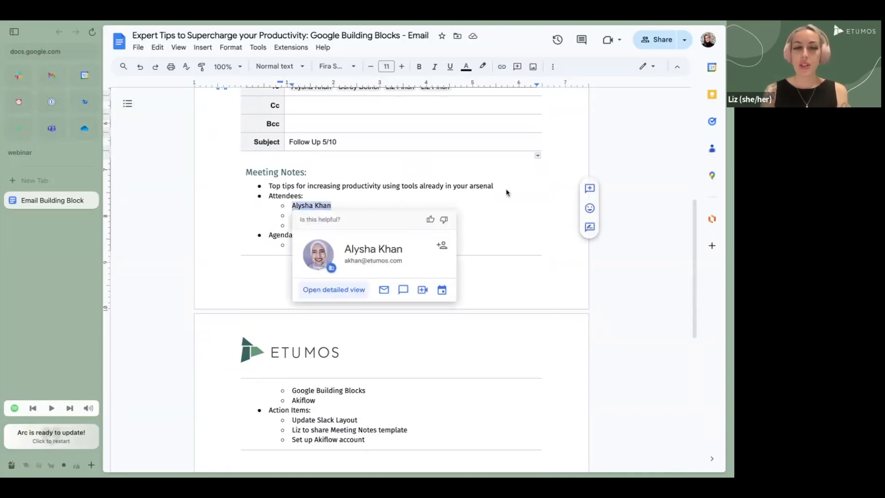
left_click(590, 188)
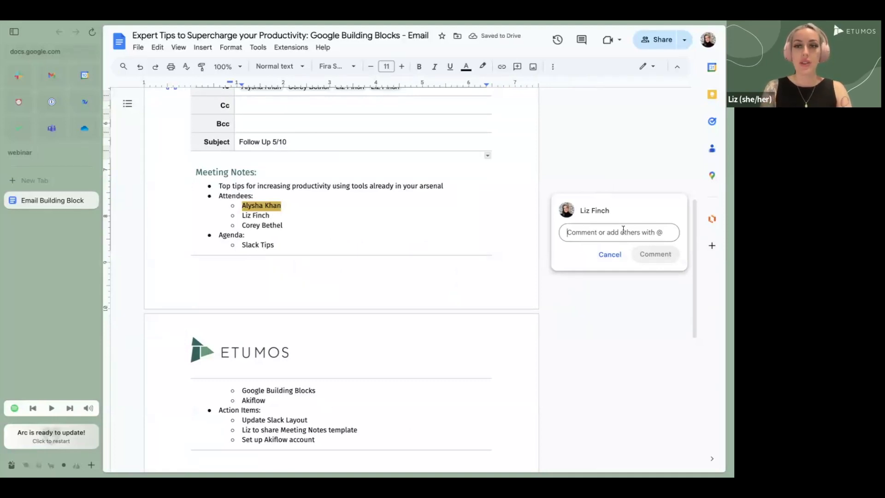
type("hey")
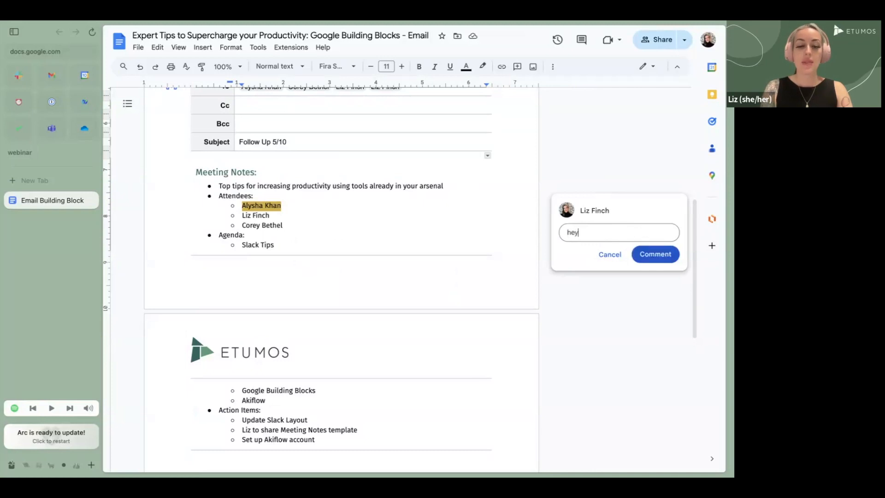
type(" please add your notes")
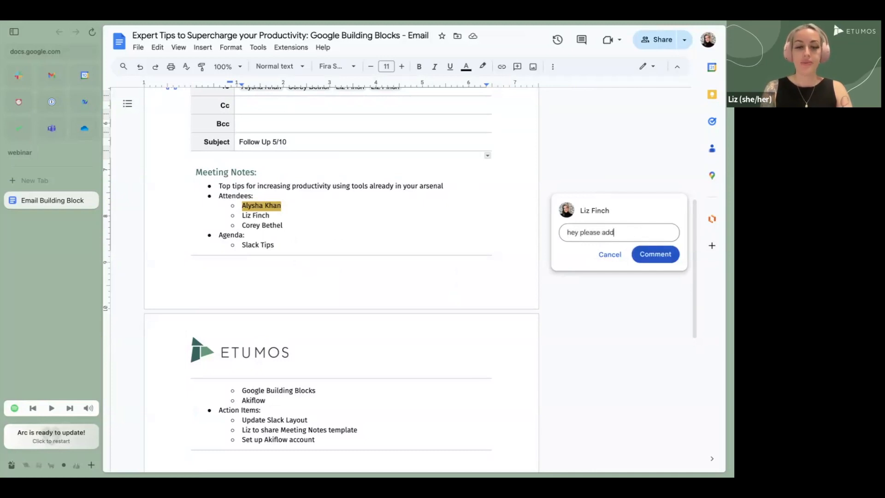
left_click(655, 253)
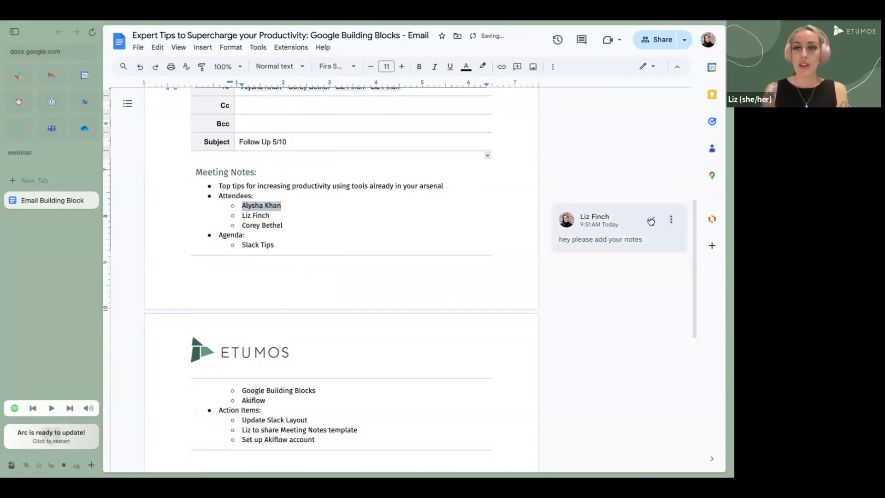
left_click(671, 219)
left_click(629, 243)
type("@a")
type("k")
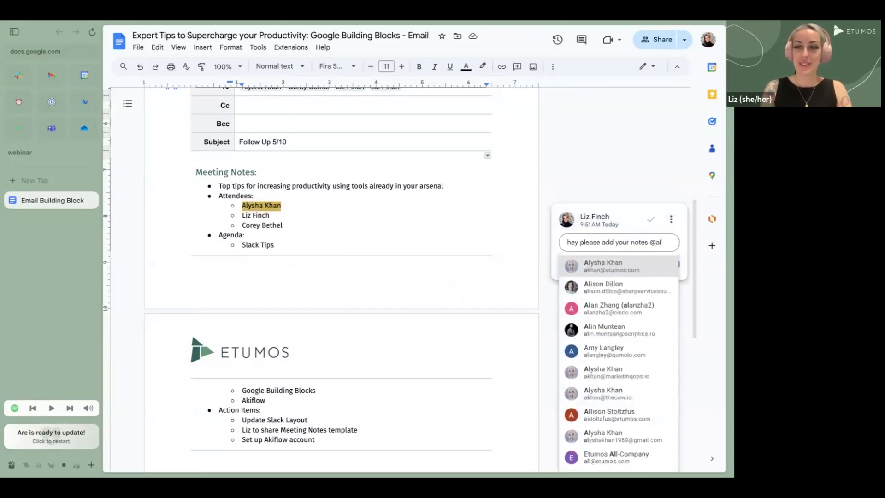
left_click(629, 266)
left_click(660, 274)
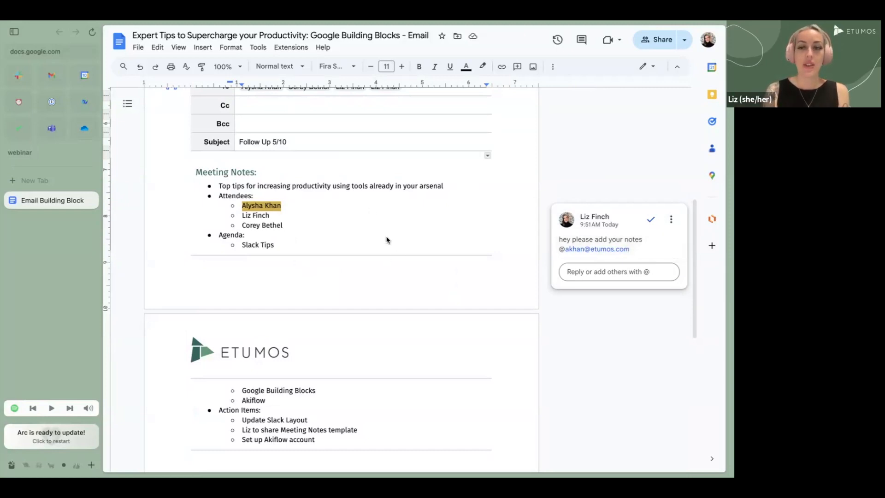
scroll(387, 240, "up", 2)
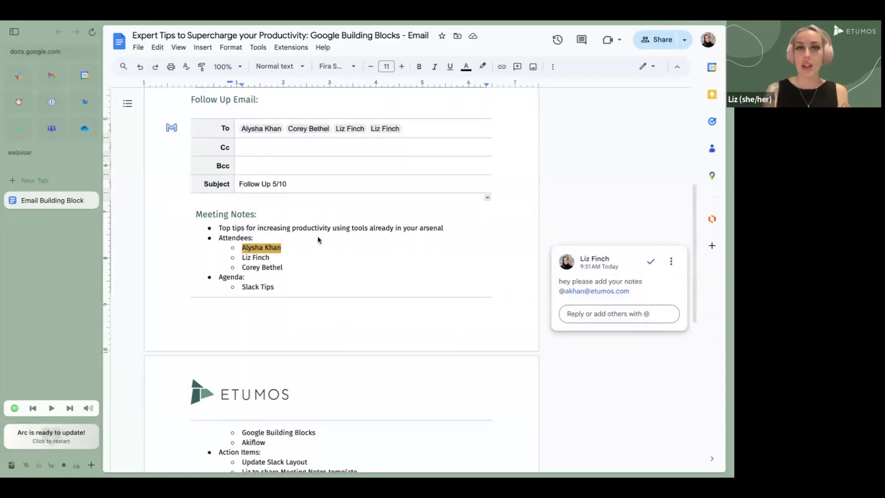
scroll(318, 240, "up", 1)
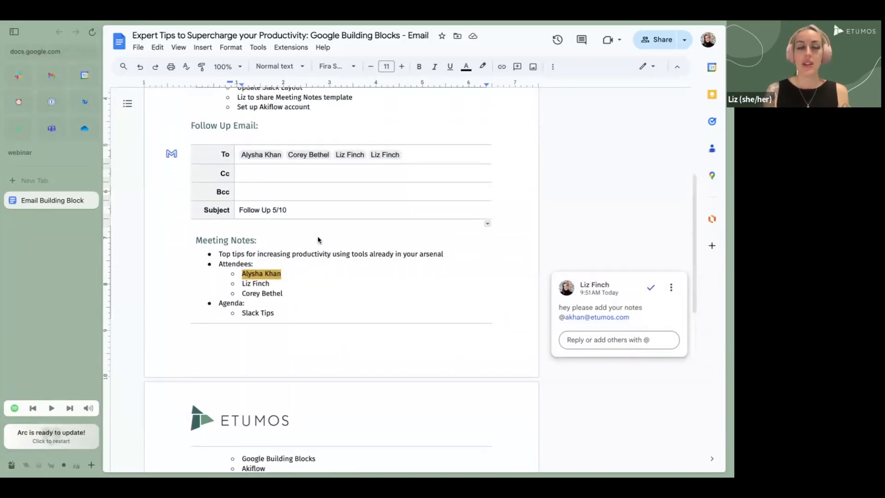
scroll(318, 240, "up", 2)
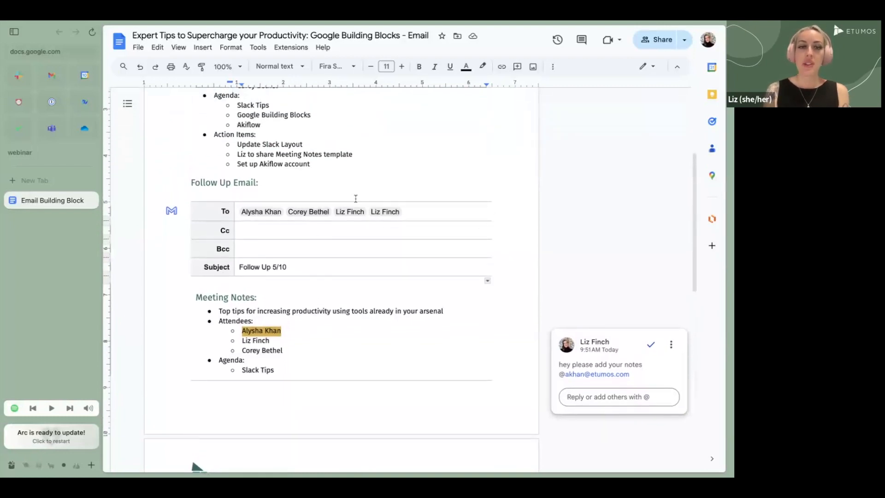
Preview the follow-up email as a Gmail draft, then close the compose tab
left_click(171, 211)
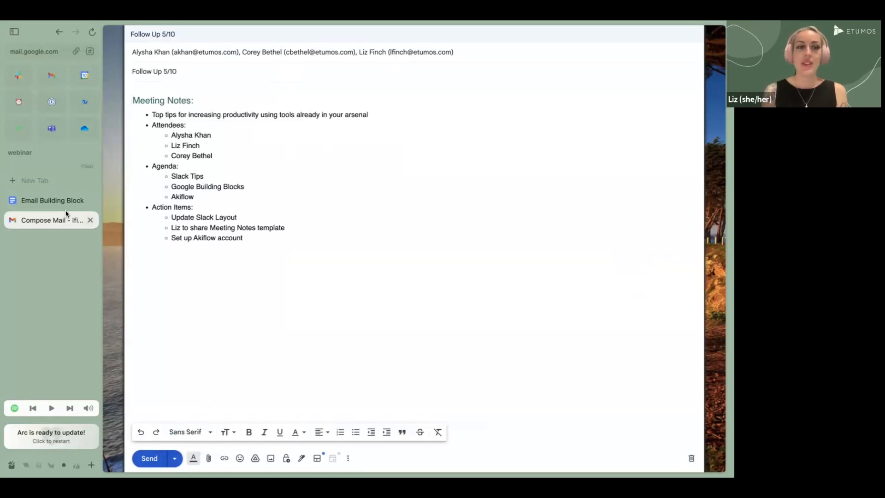
left_click(90, 221)
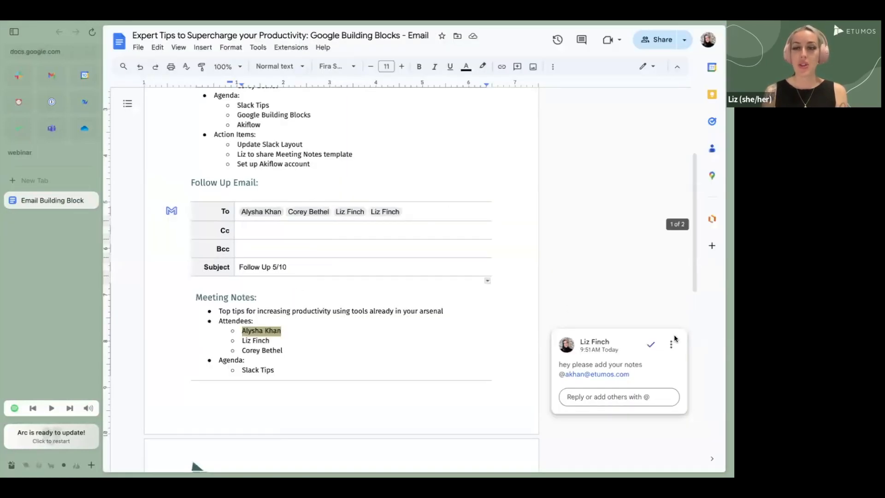
Resolve the comment and insert a line break at the start of the heading
left_click(651, 345)
scroll(438, 266, "up", 5)
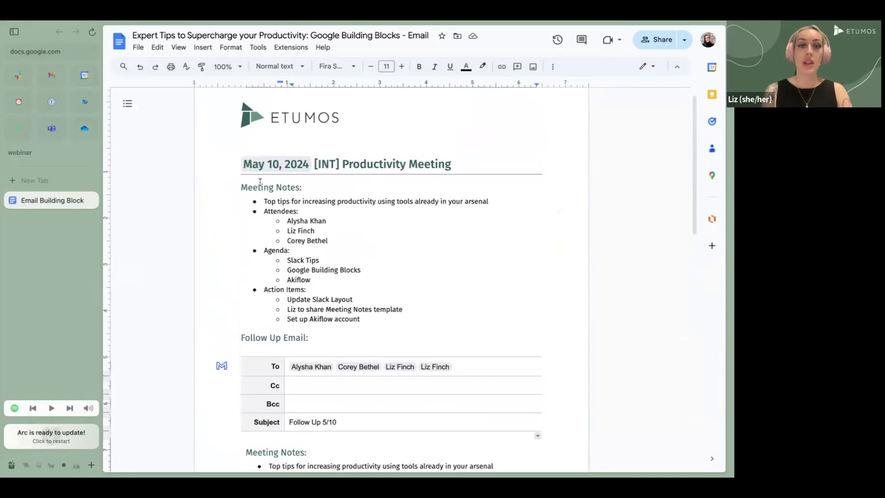
left_click(233, 161)
key("shift+Down")
key("shift+Down")
key("shift+Down")
key("shift+Down")
key("shift+Down")
key("shift+Down")
key("shift+Down")
key("shift+Down")
key("shift+Down")
key("shift+Down")
key("shift+Down")
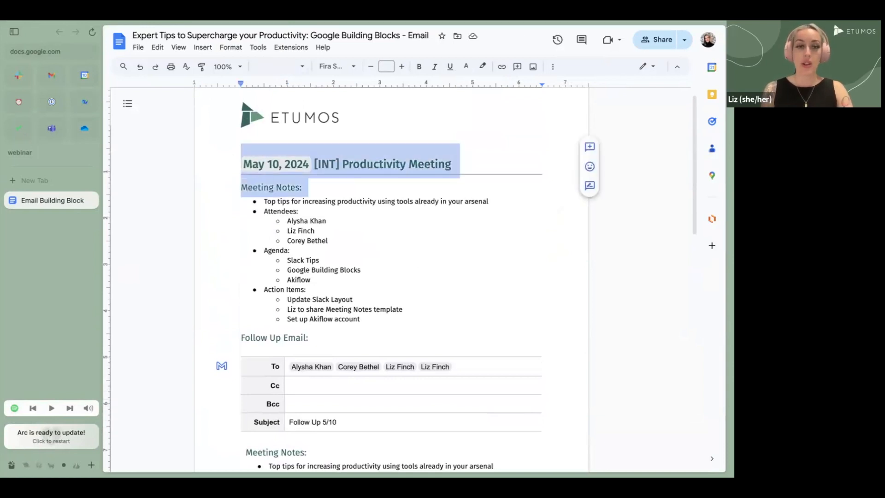
key("shift+Down")
key("shift+Down")
key("shift+Down")
key("shift+Down")
key("shift+Down")
key("shift+Down")
key("shift+Down")
key("shift+Down")
key("shift+Down")
key("shift+Down")
key("shift+Down")
key("shift+Down")
key("shift+Down")
key("shift+Down")
key("shift+Down")
key("shift+Down")
key("shift+Down")
key("shift+Down")
key("shift+Down")
key("shift+Down")
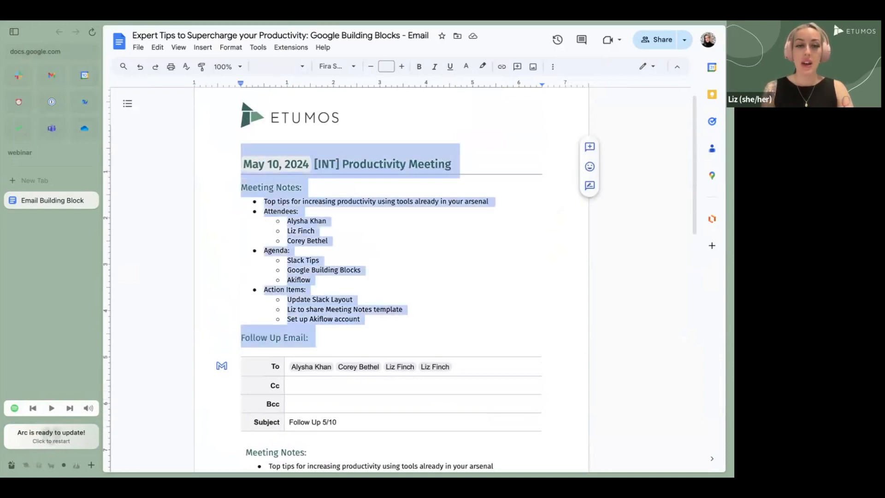
key("Left")
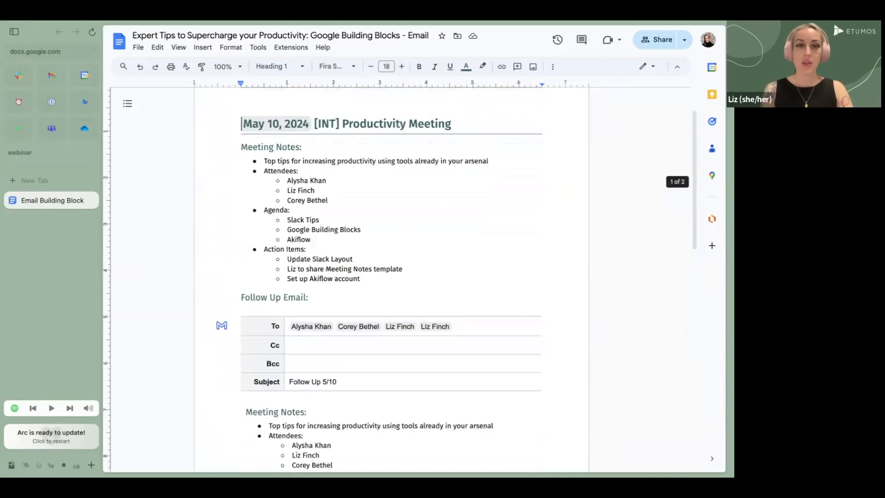
key("Return")
Change the heading's date chip to May 17, 2024 using its calendar
scroll(257, 205, "down", 7)
scroll(256, 204, "up", 6)
scroll(256, 204, "up", 2)
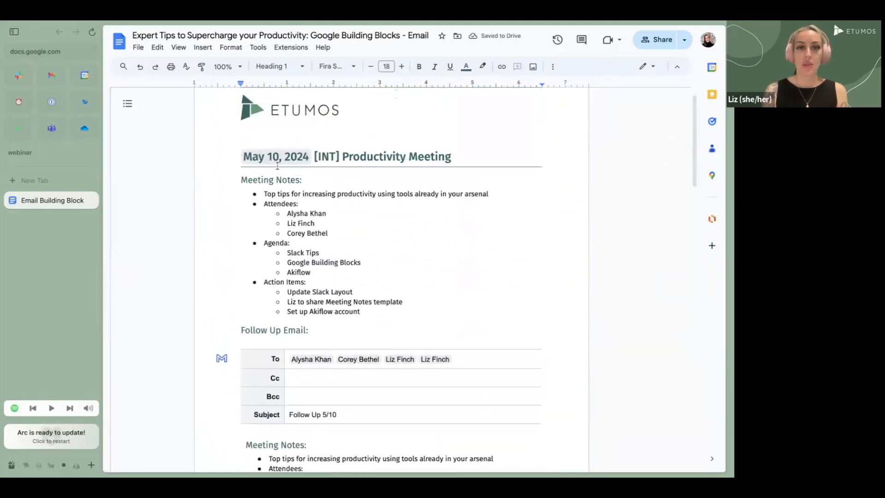
left_click(278, 157)
left_click(303, 175)
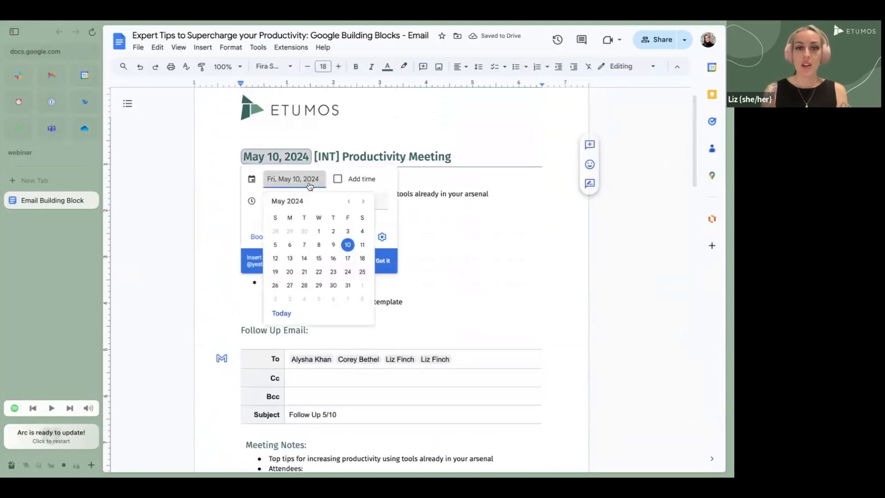
left_click(350, 259)
left_click(447, 206)
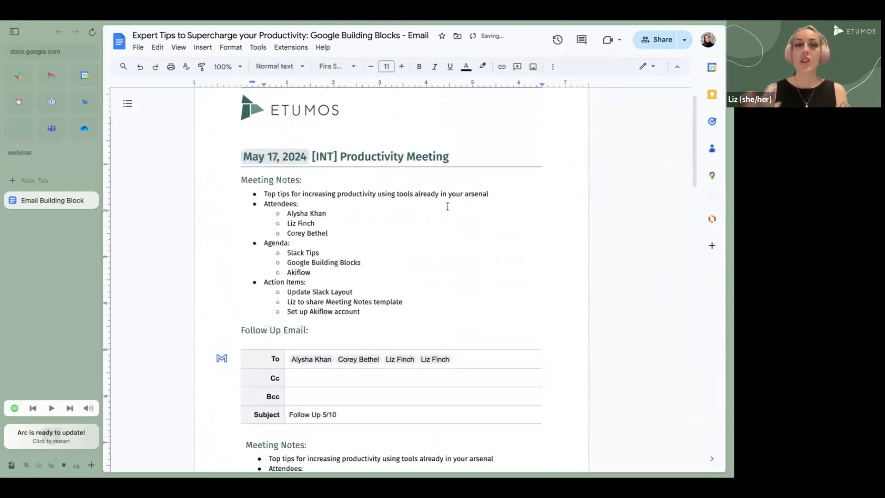